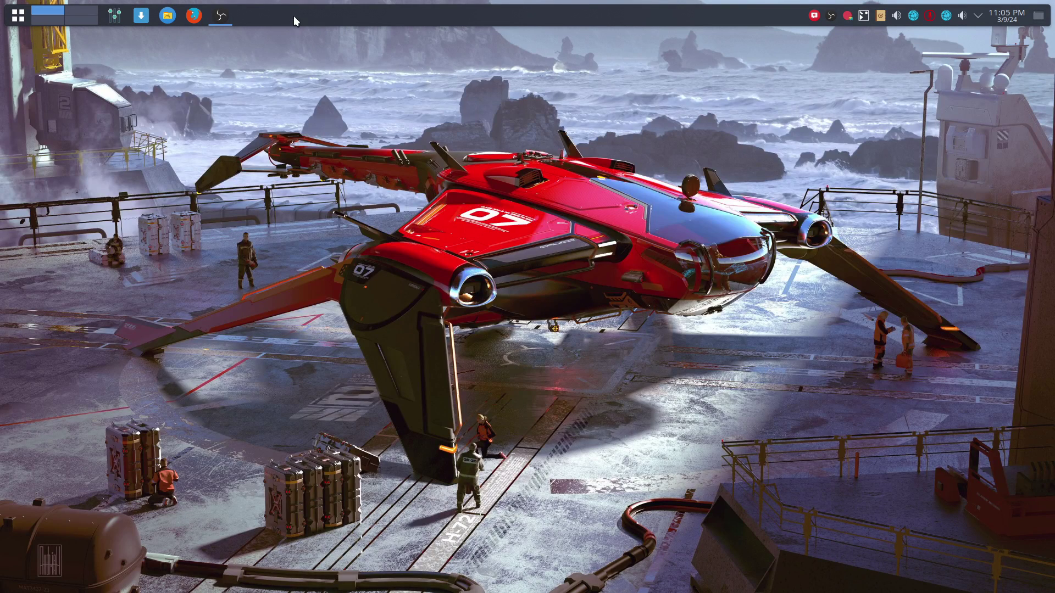
# From the top panel's context menu, open Add Widgets and expand the Get New Widgets options.
pyautogui.rightClick(263, 17)
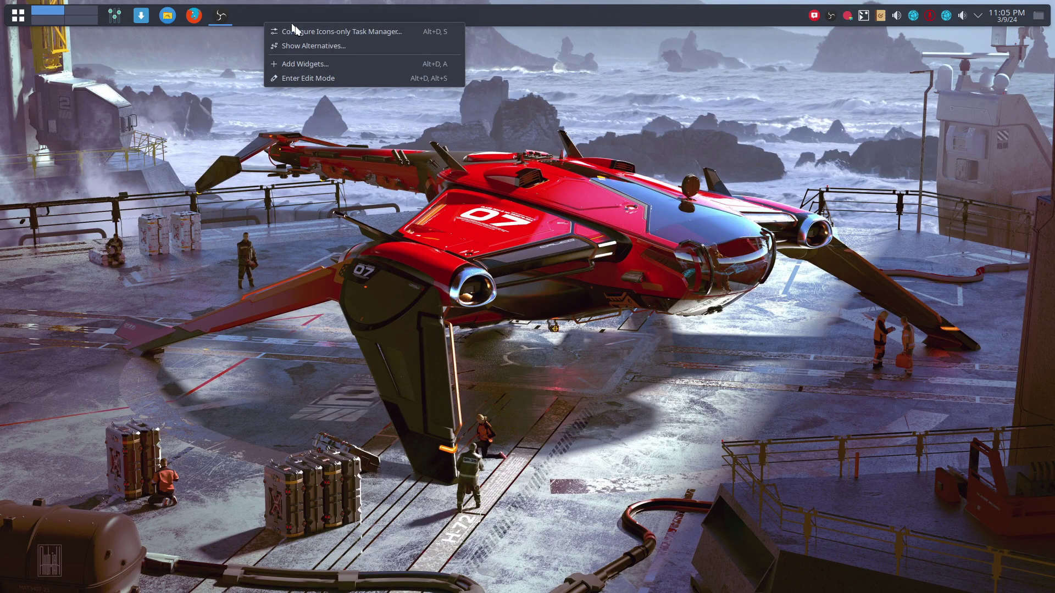
pyautogui.click(313, 64)
pyautogui.click(185, 46)
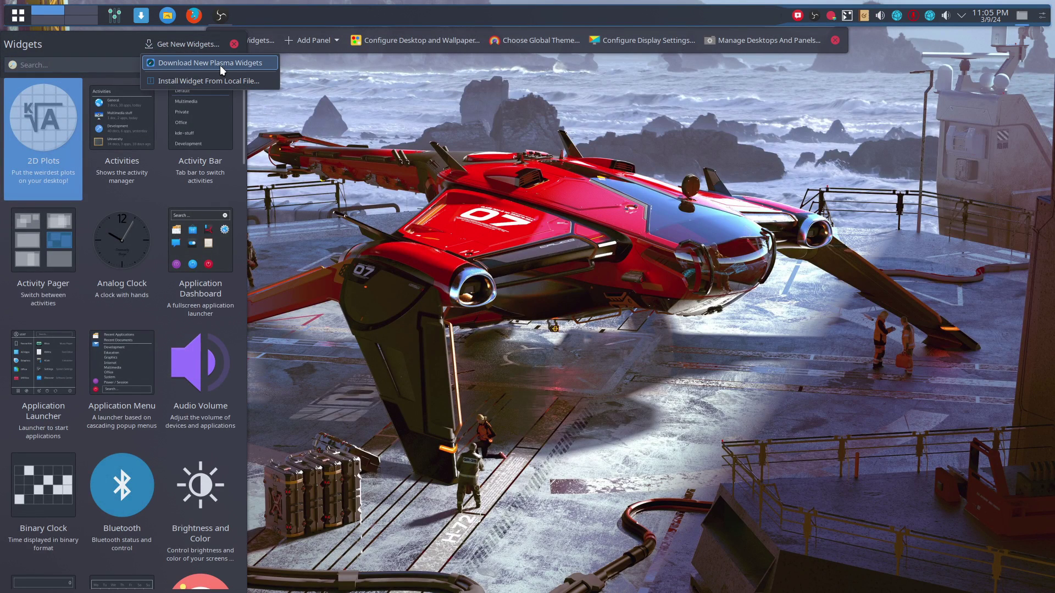
# Search the enlarged Plasma widget store for 'transp' and install Panel Transparency Toggle.
pyautogui.click(210, 64)
pyautogui.moveTo(495, 198); pyautogui.dragTo(388, 145)
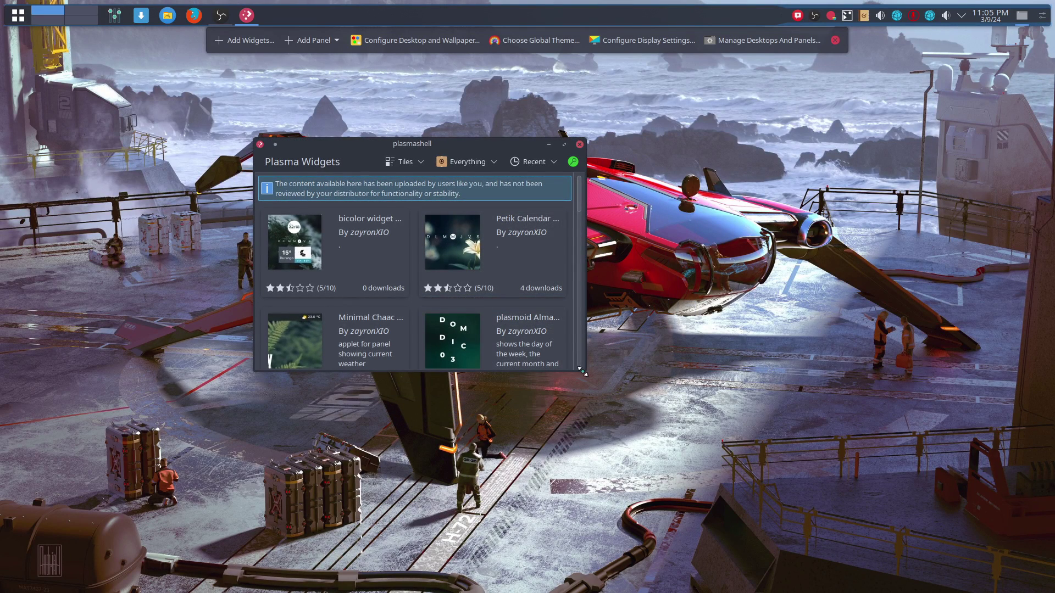
pyautogui.moveTo(583, 371); pyautogui.dragTo(742, 448)
pyautogui.click(676, 161)
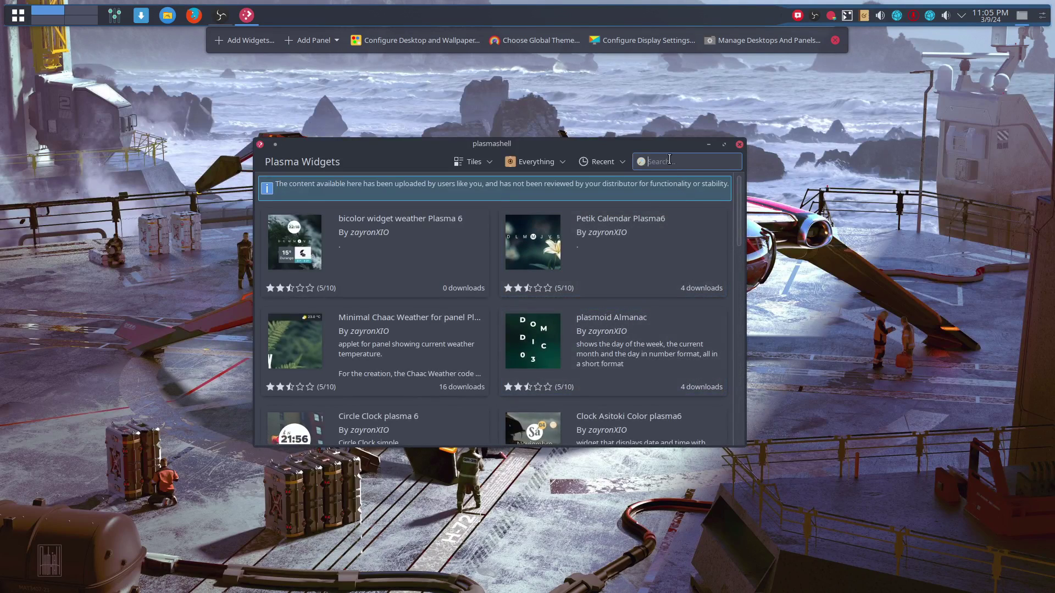
pyautogui.write('transp')
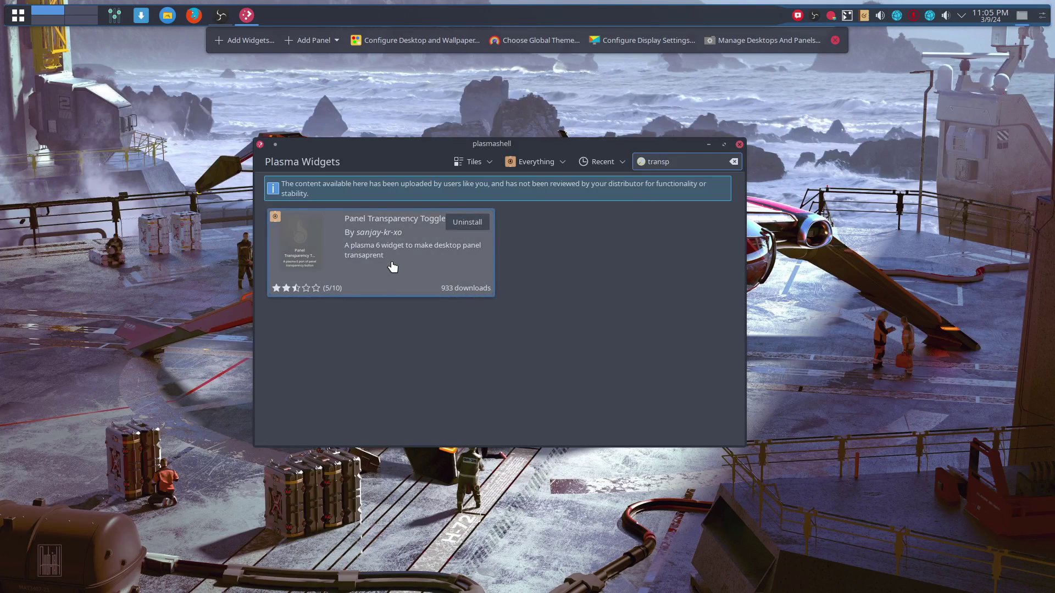
pyautogui.click(393, 266)
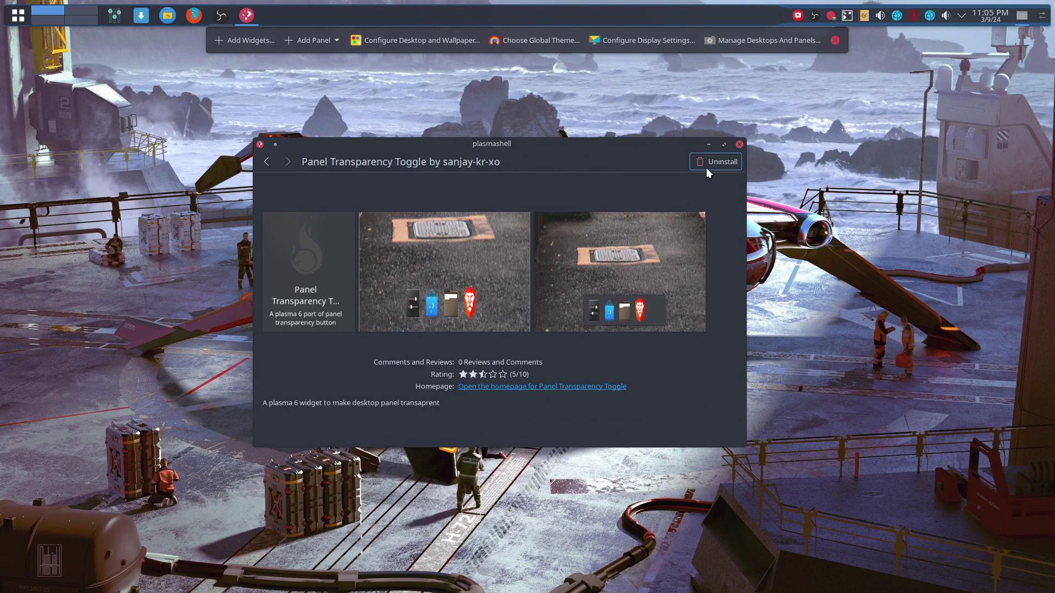
pyautogui.click(270, 163)
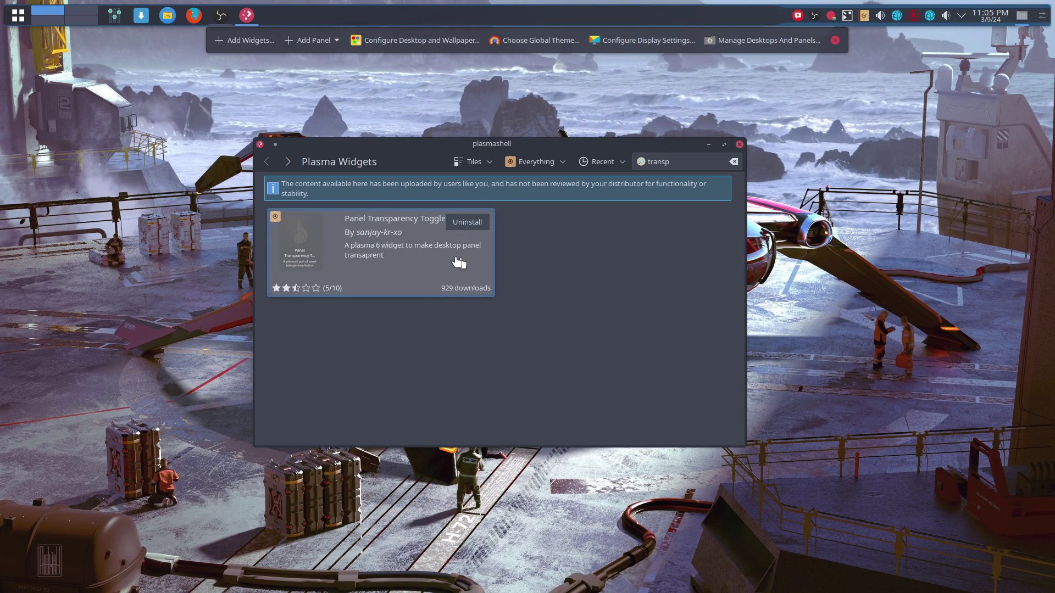
# Close the store and drag Panel Transparency Toggle from the widgets browser onto the top panel.
pyautogui.click(737, 146)
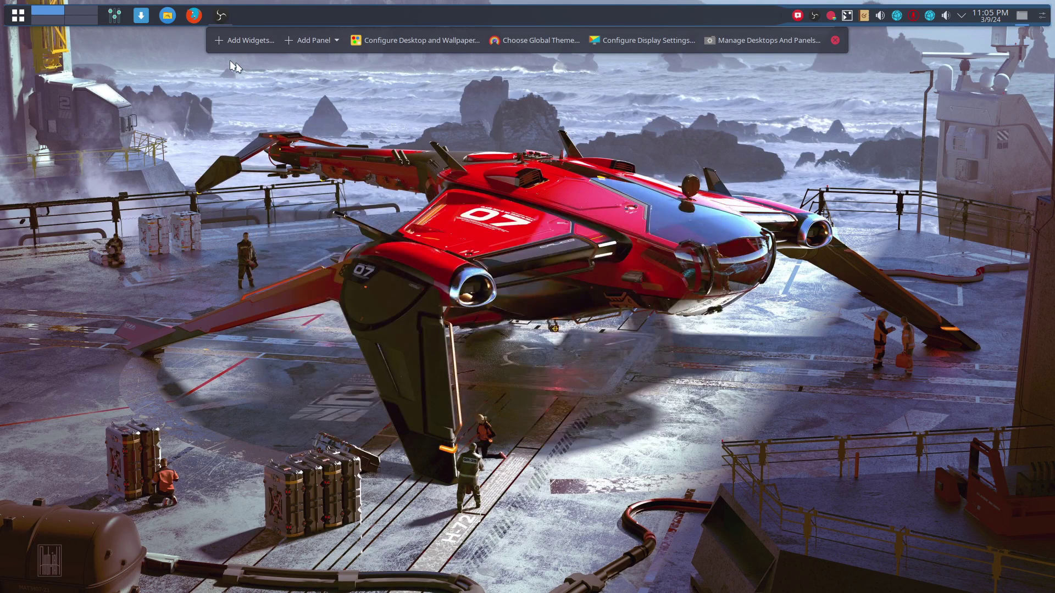
pyautogui.click(247, 39)
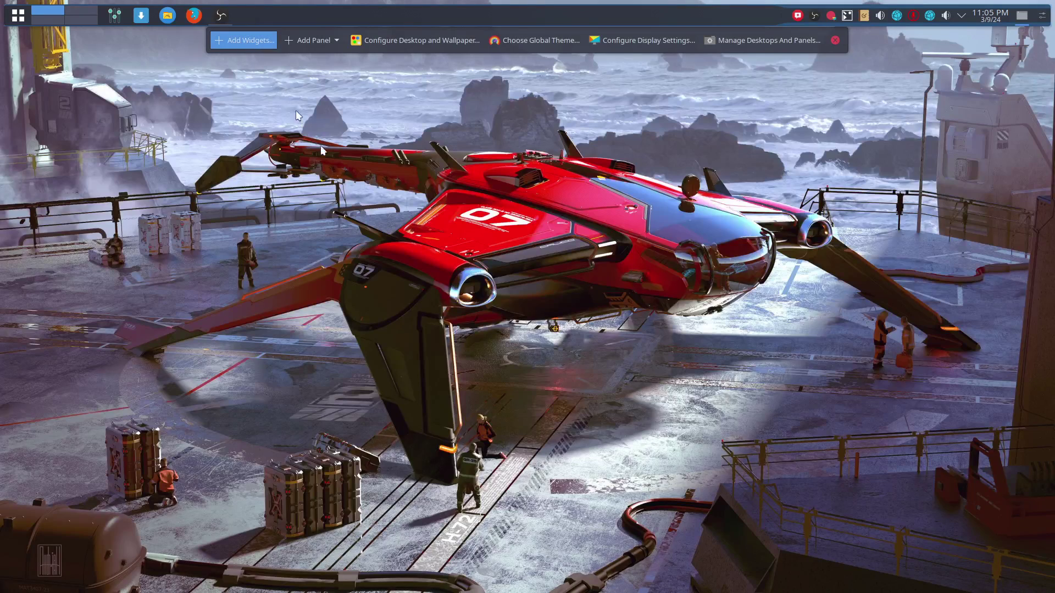
pyautogui.write('tra')
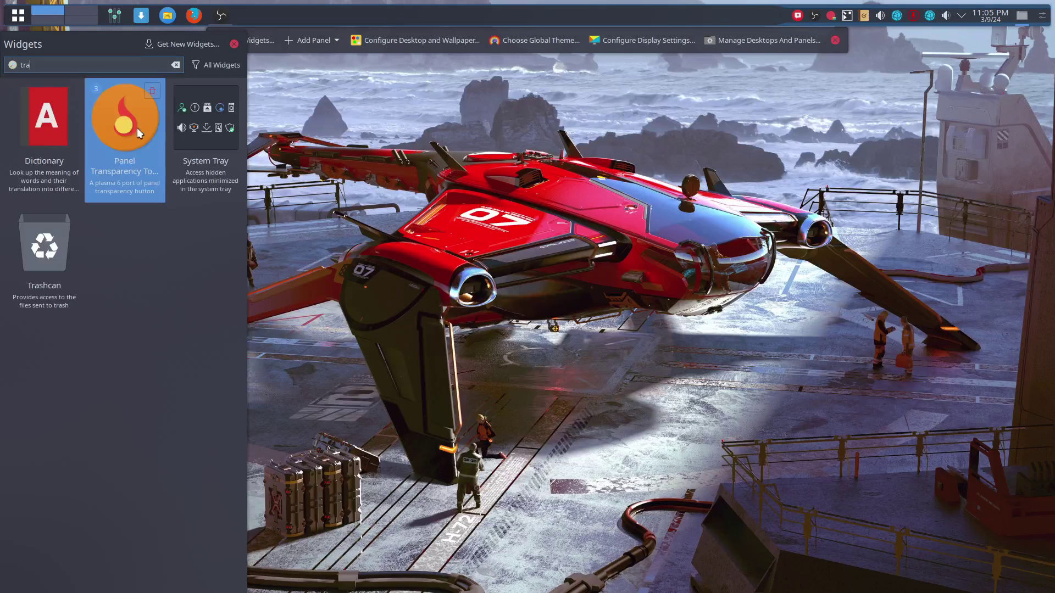
pyautogui.moveTo(136, 128)
pyautogui.mouseDown()
pyautogui.moveTo(276, 29)
pyautogui.moveTo(117, 17)
pyautogui.mouseUp()
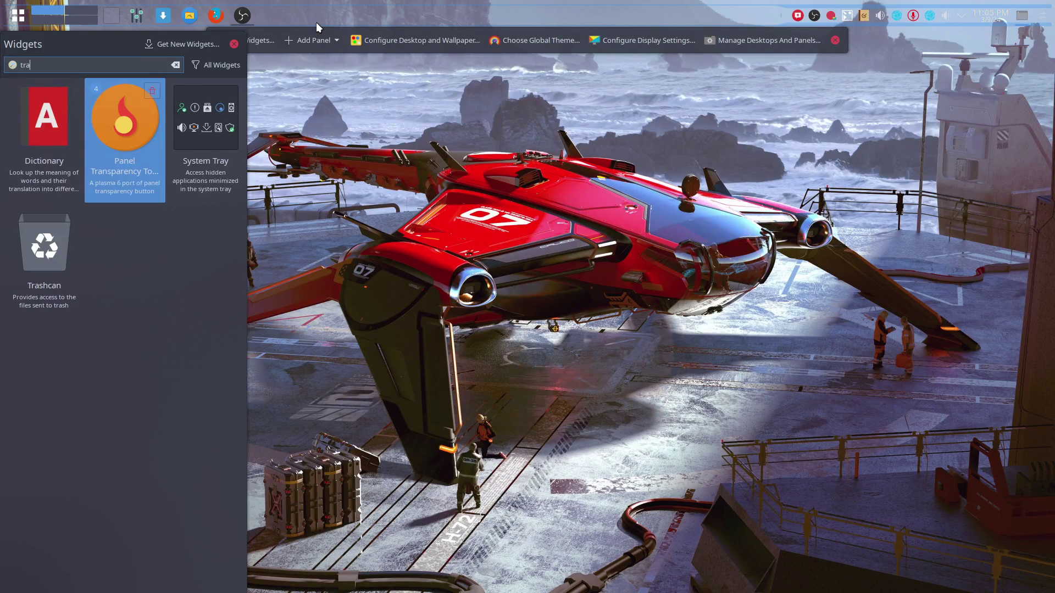
# Exit panel editing, then open and close the application launcher to check the transparent panel.
pyautogui.click(233, 44)
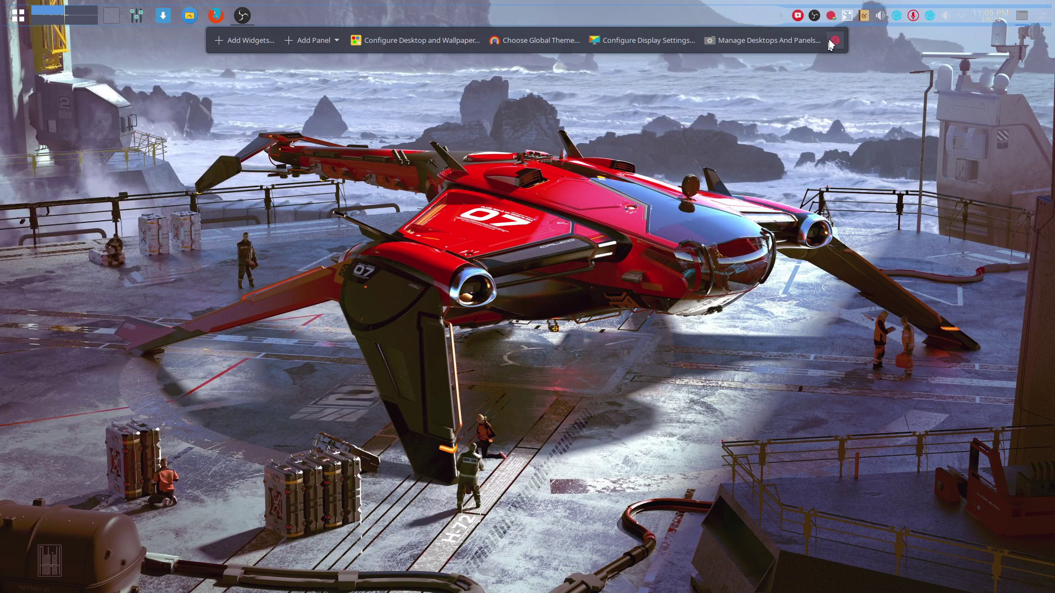
pyautogui.click(836, 40)
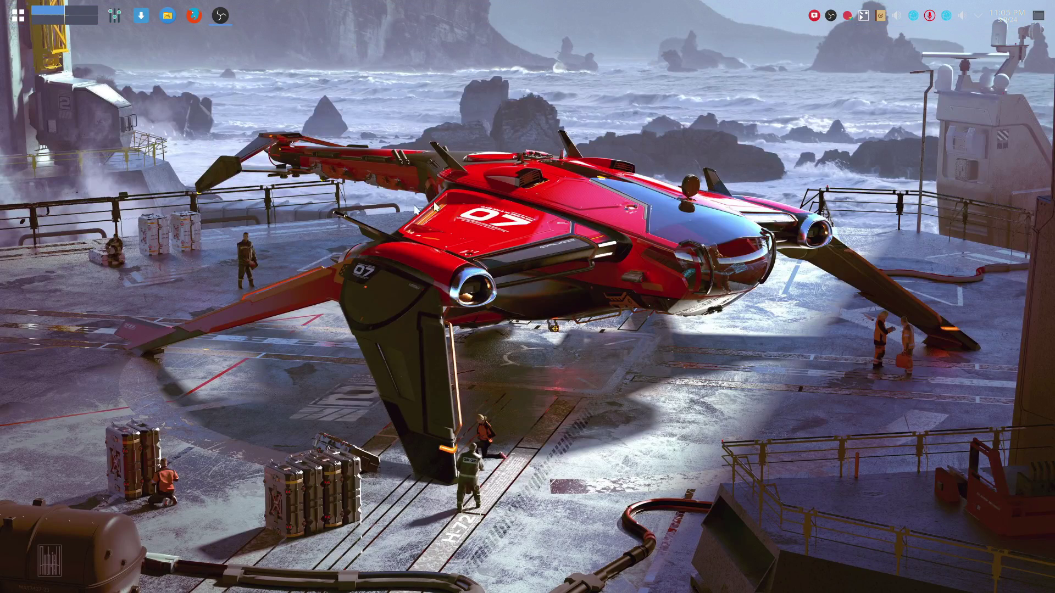
pyautogui.click(18, 17)
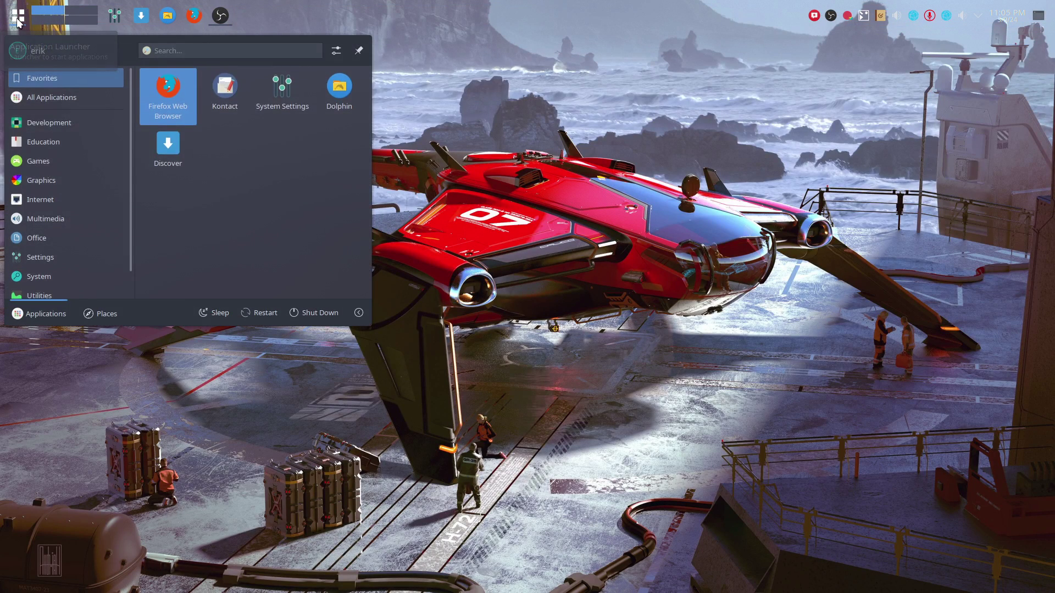
pyautogui.click(18, 16)
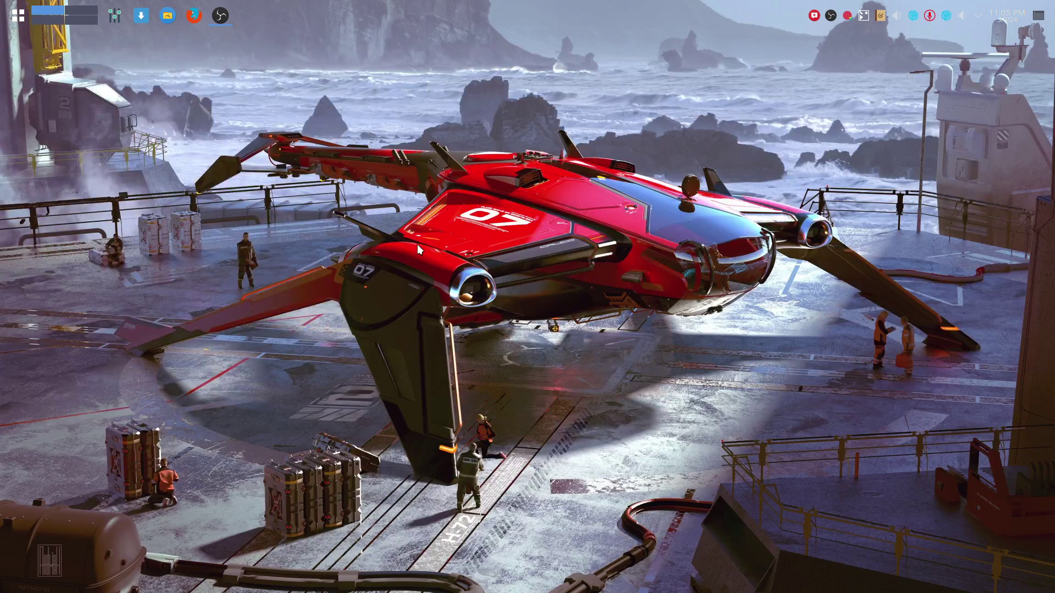